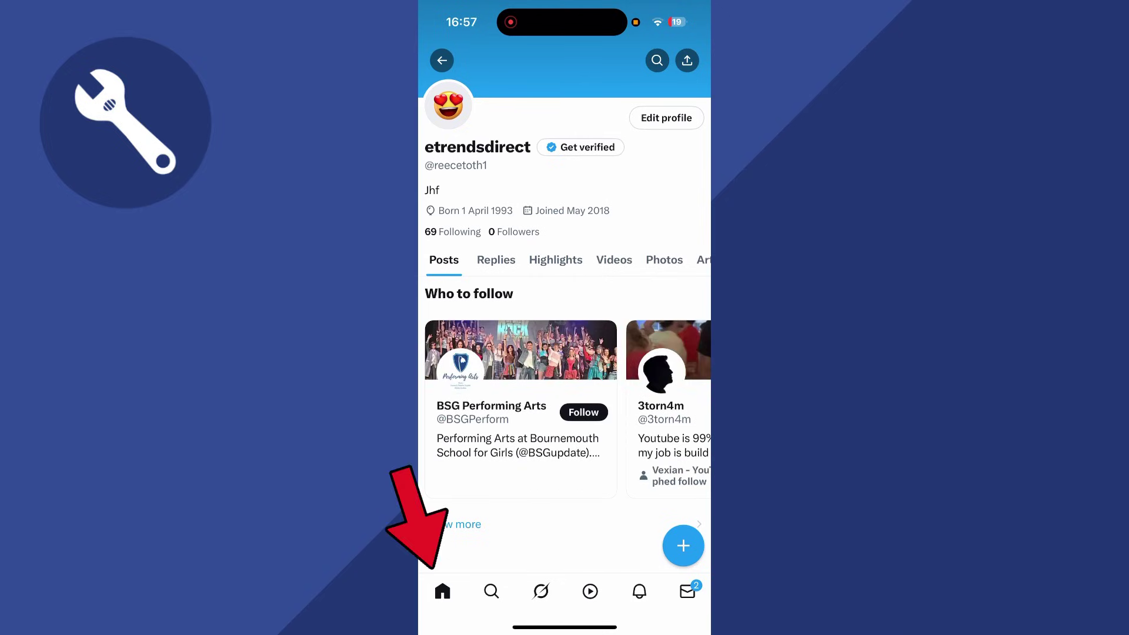
Step: Go from Home through the account drawer to the profile and open Edit profile
{"action": "left_click", "coordinate": [443, 591]}
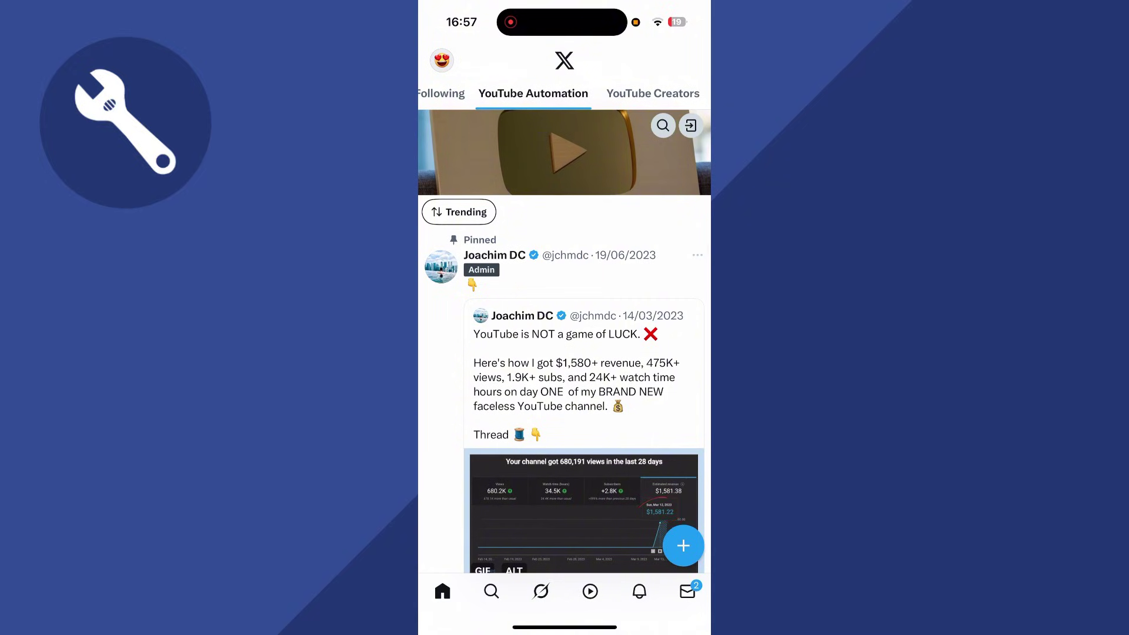
{"action": "left_click", "coordinate": [442, 60]}
{"action": "left_click", "coordinate": [500, 177]}
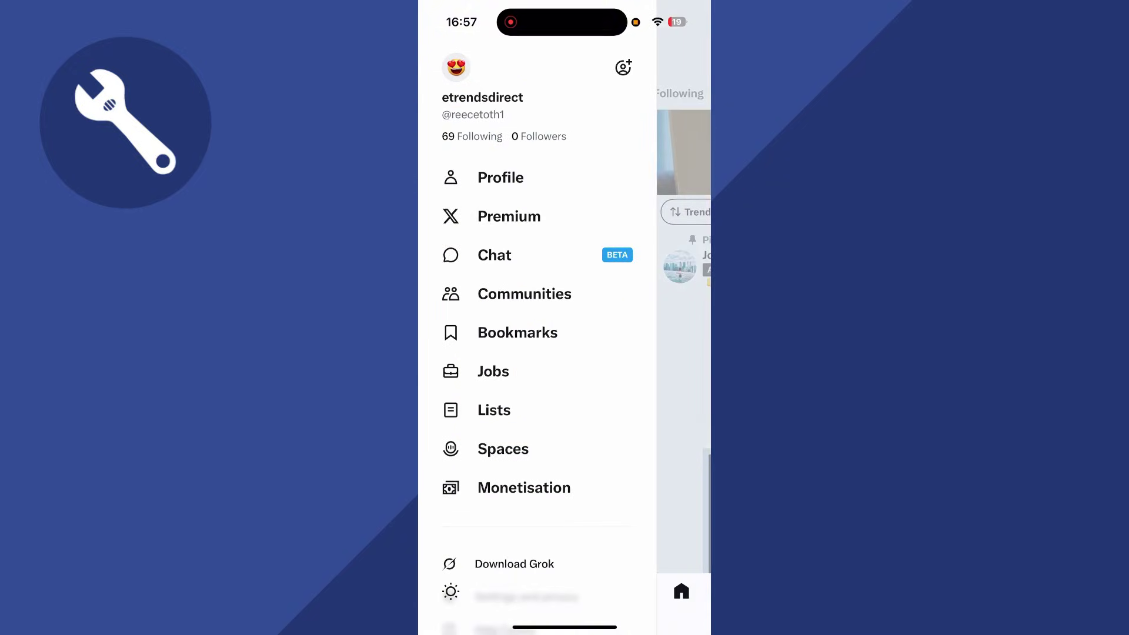
{"action": "left_click", "coordinate": [667, 117]}
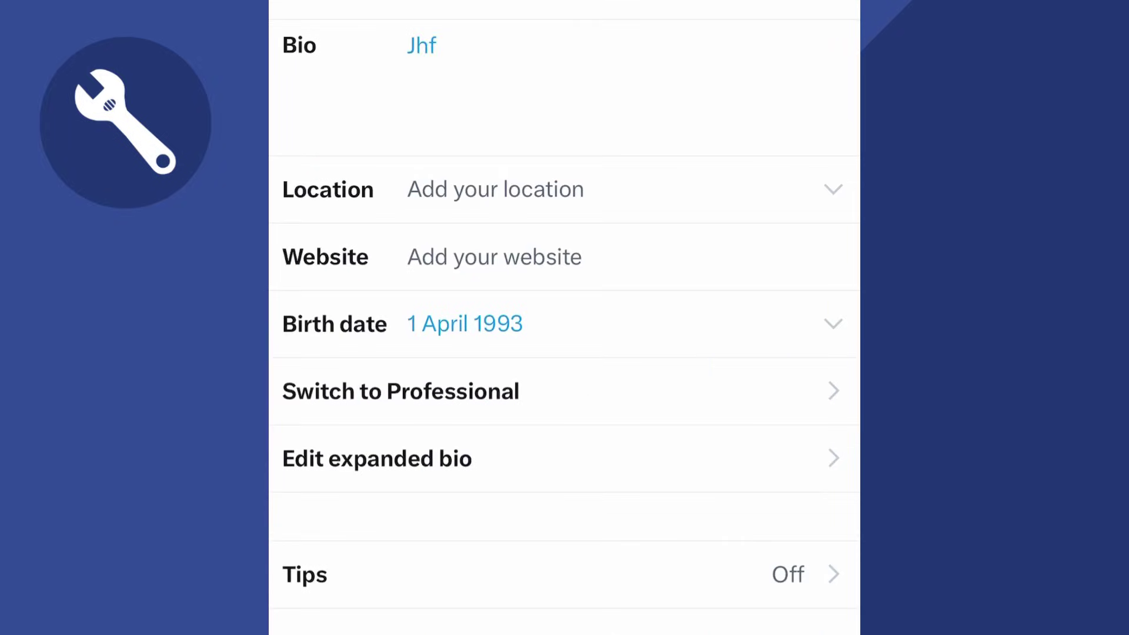
Step: Accept the birth date warning, check 1 April 1993 in the date picker, and leave it unchanged
{"action": "left_click", "coordinate": [565, 324]}
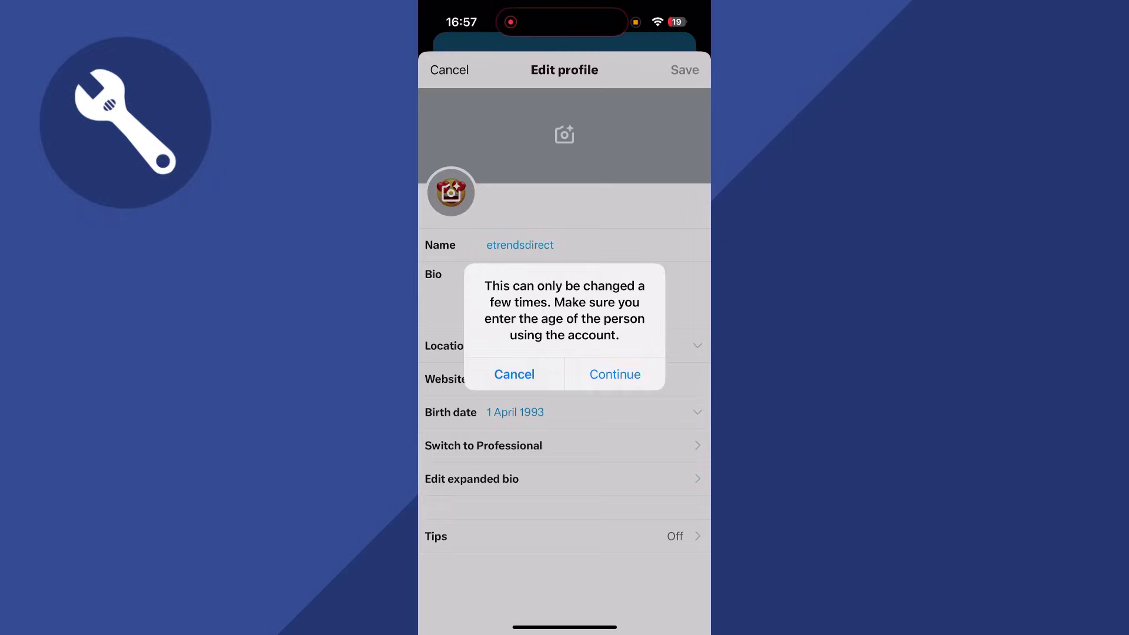
{"action": "left_click", "coordinate": [614, 375]}
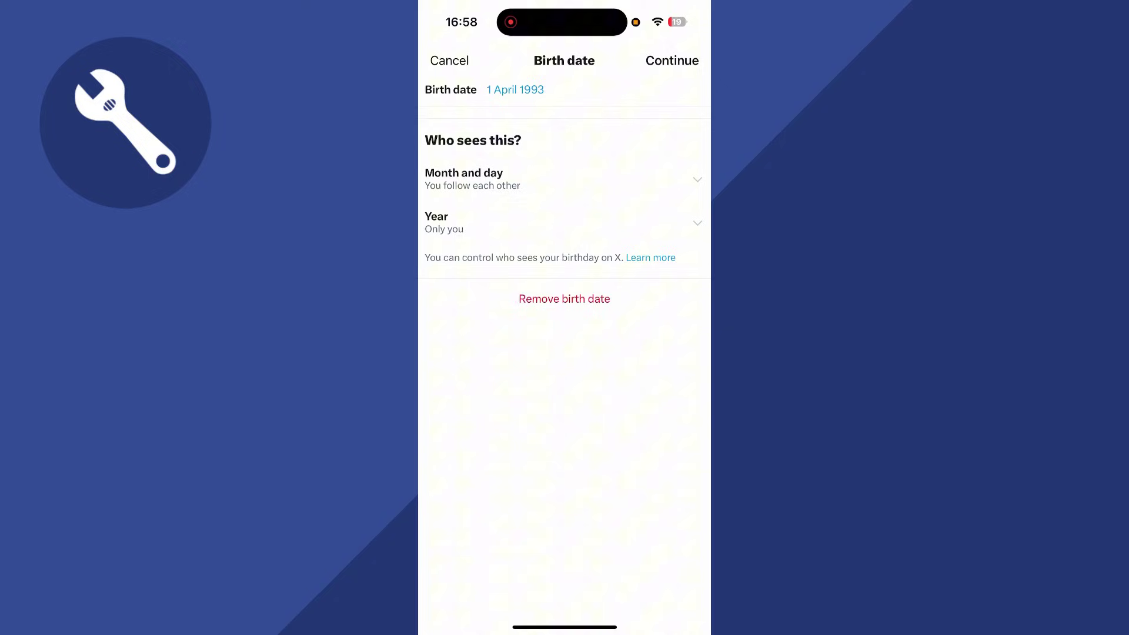
{"action": "left_click", "coordinate": [515, 89]}
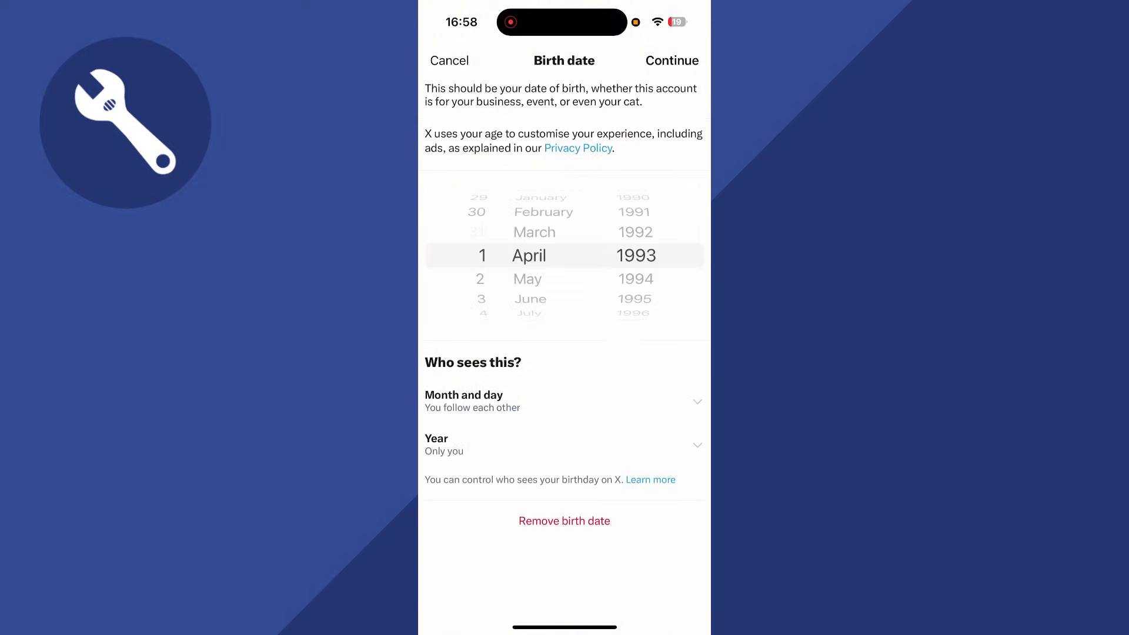
{"action": "left_click", "coordinate": [672, 60]}
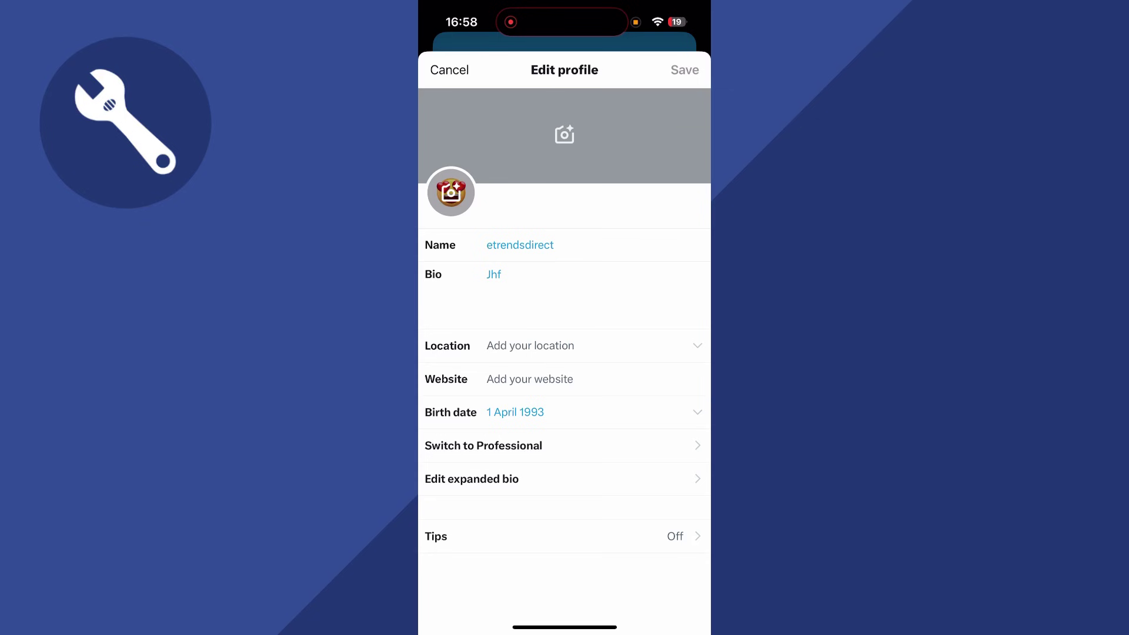
Step: Cancel profile editing and reach Settings and privacy through the account drawer
{"action": "left_click", "coordinate": [450, 69]}
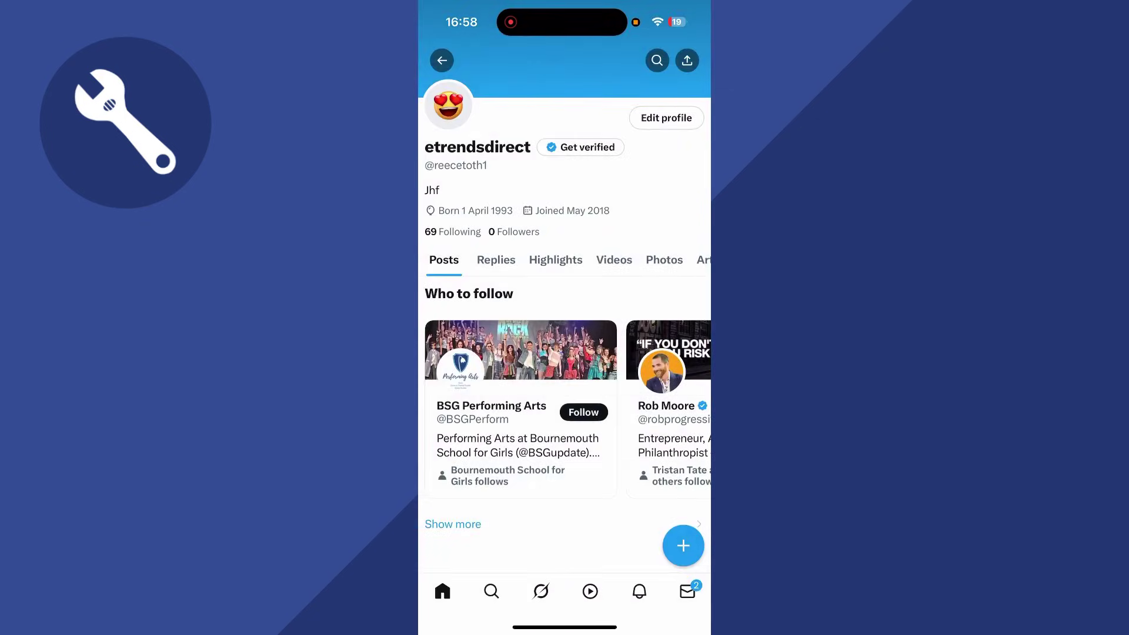
{"action": "left_click", "coordinate": [442, 60]}
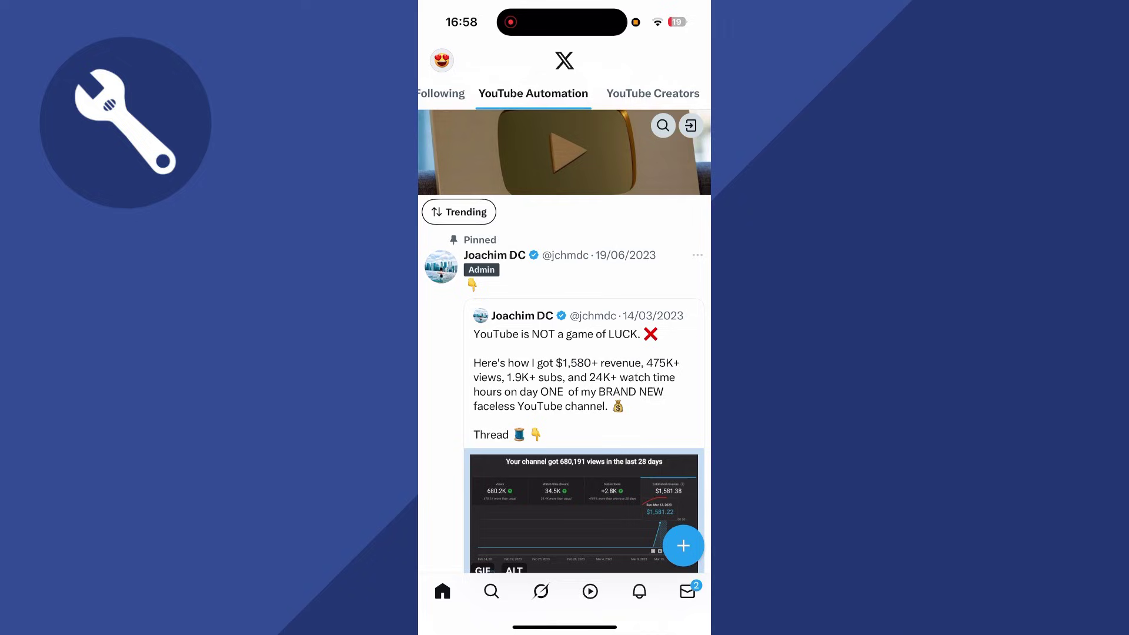
{"action": "left_click", "coordinate": [442, 61]}
{"action": "scroll", "coordinate": [529, 353], "scroll_direction": "down", "scroll_amount": 3}
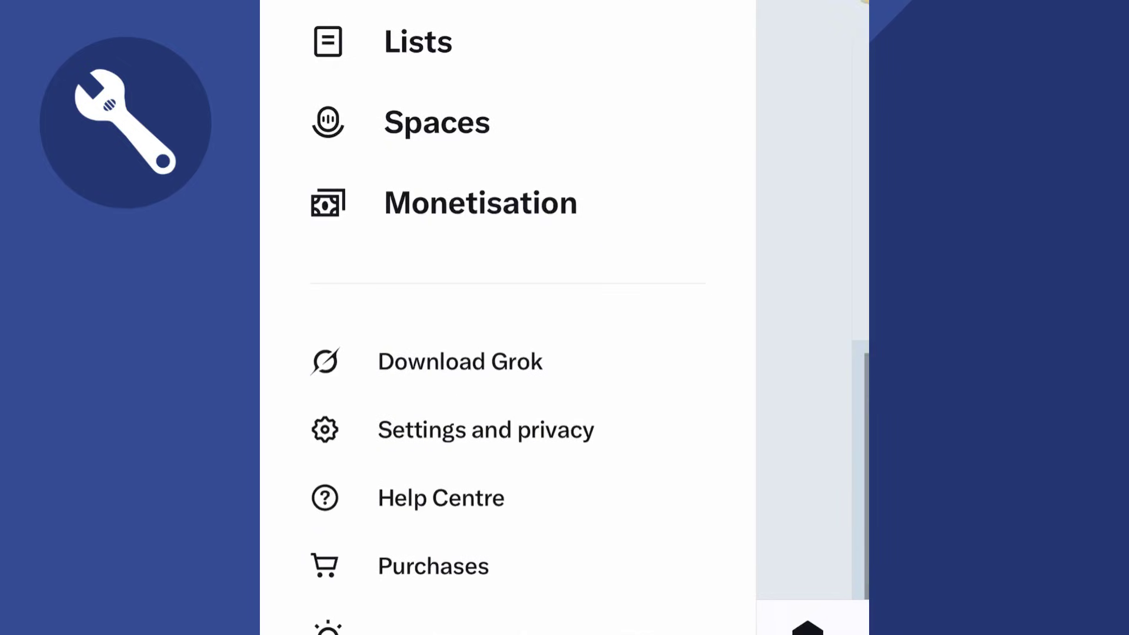
{"action": "left_click", "coordinate": [526, 491]}
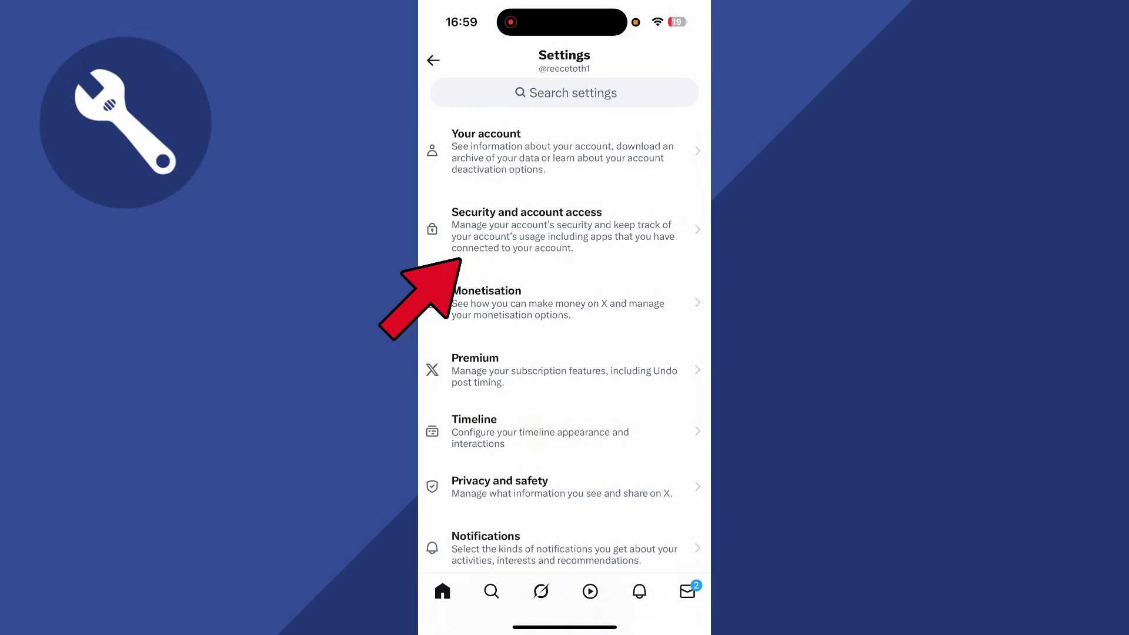
Step: View the ID verification option under Security and account access, then back out to Settings
{"action": "left_click", "coordinate": [547, 230]}
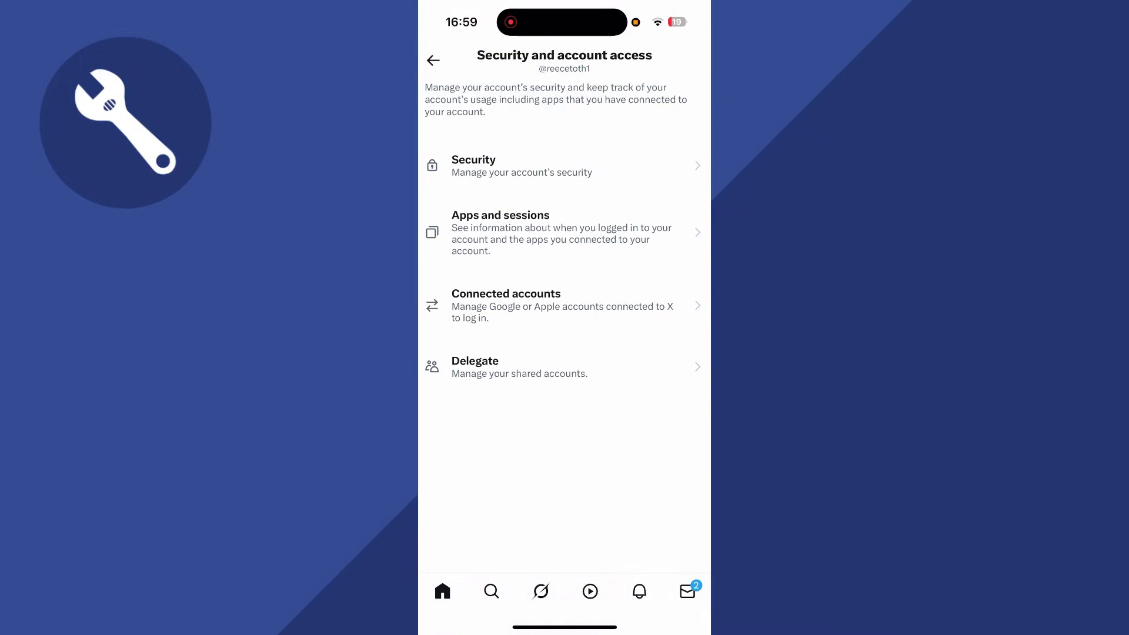
{"action": "left_click", "coordinate": [530, 166]}
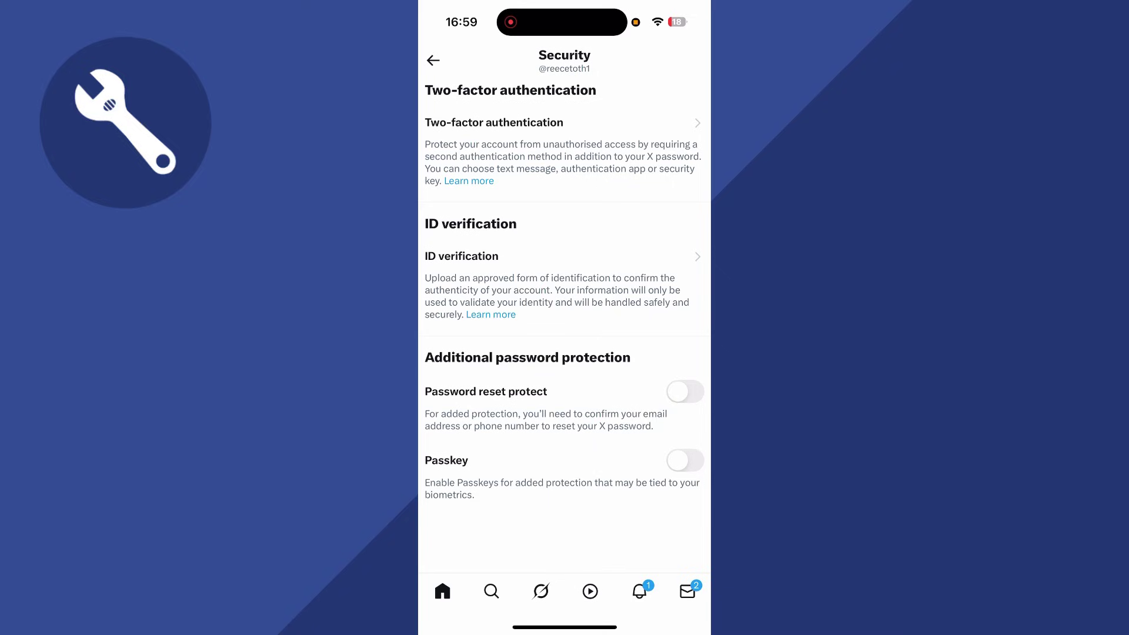
{"action": "left_click", "coordinate": [432, 58]}
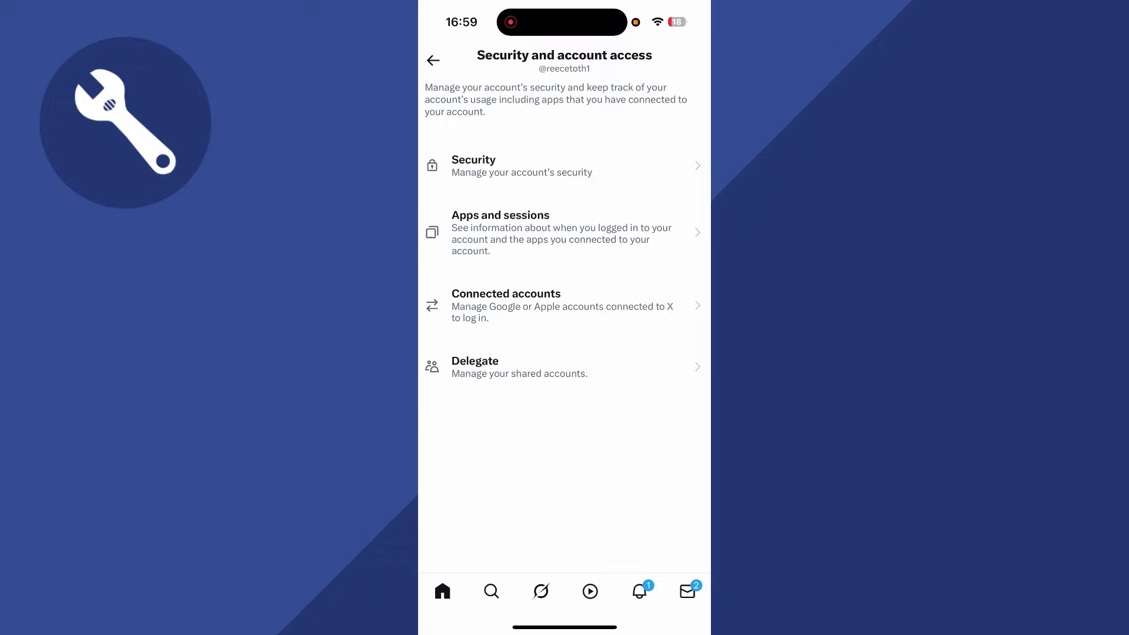
{"action": "left_click", "coordinate": [433, 59]}
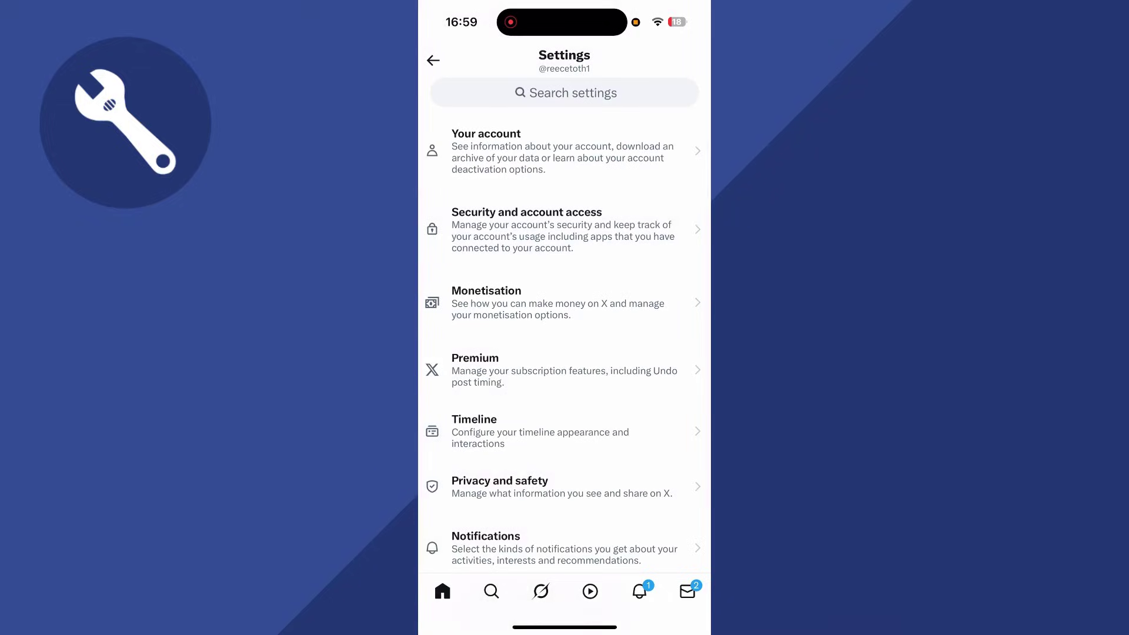
{"action": "left_click", "coordinate": [566, 369]}
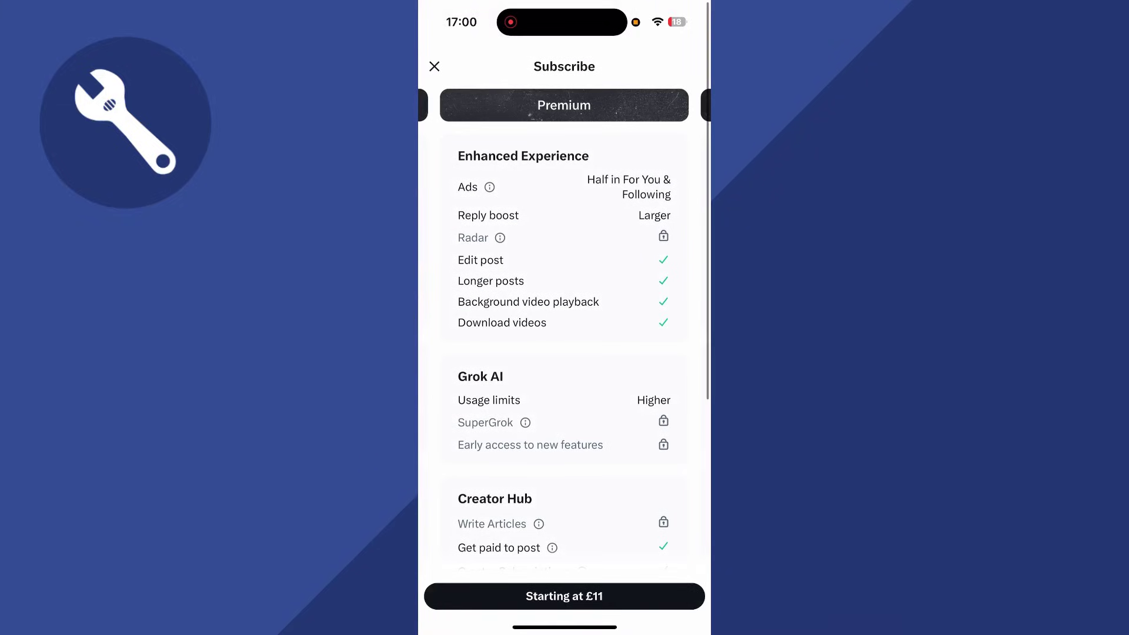
{"action": "scroll", "coordinate": [565, 354], "scroll_direction": "down", "scroll_amount": 5}
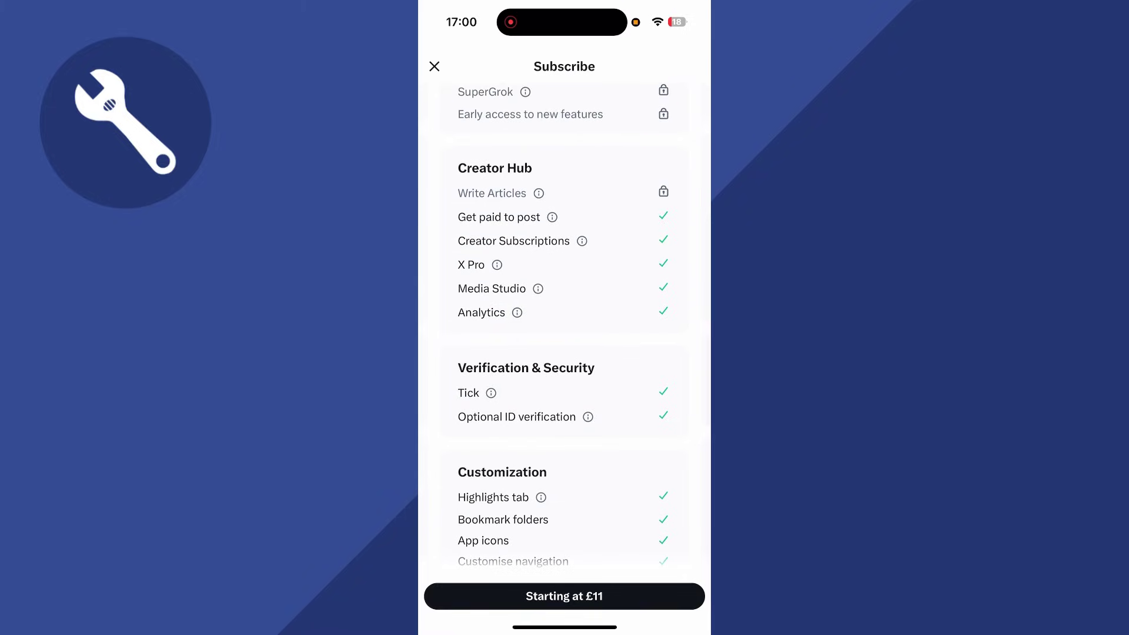
{"action": "left_click_drag", "start_coordinate": [477, 353], "coordinate": [653, 354]}
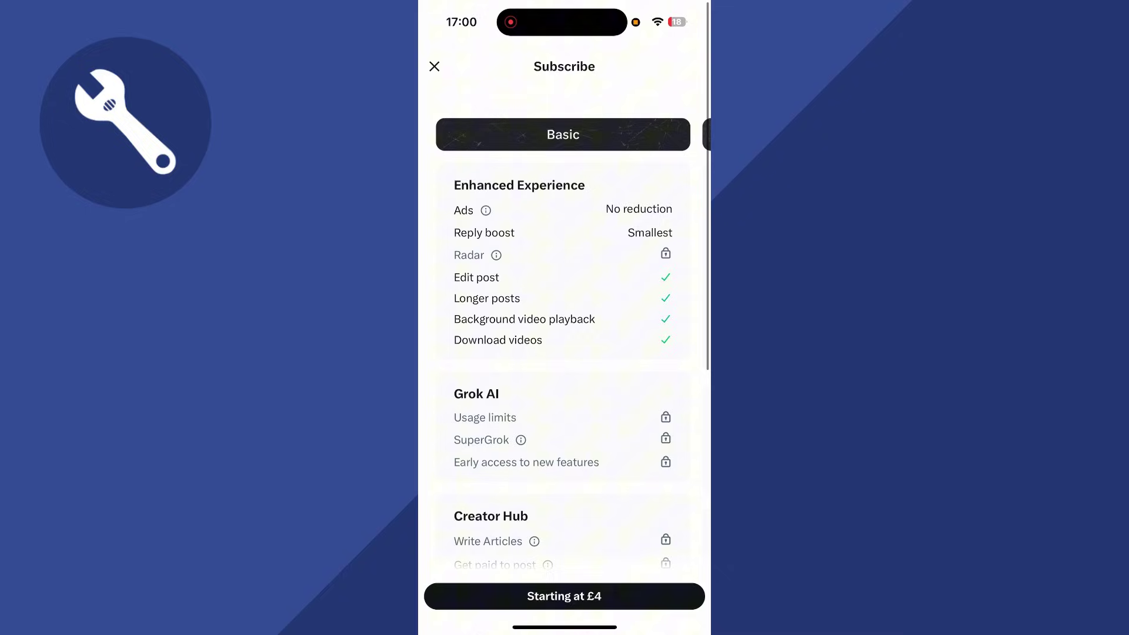
Step: Close the Premium page and reopen the Security page showing ID verification
{"action": "left_click", "coordinate": [434, 66]}
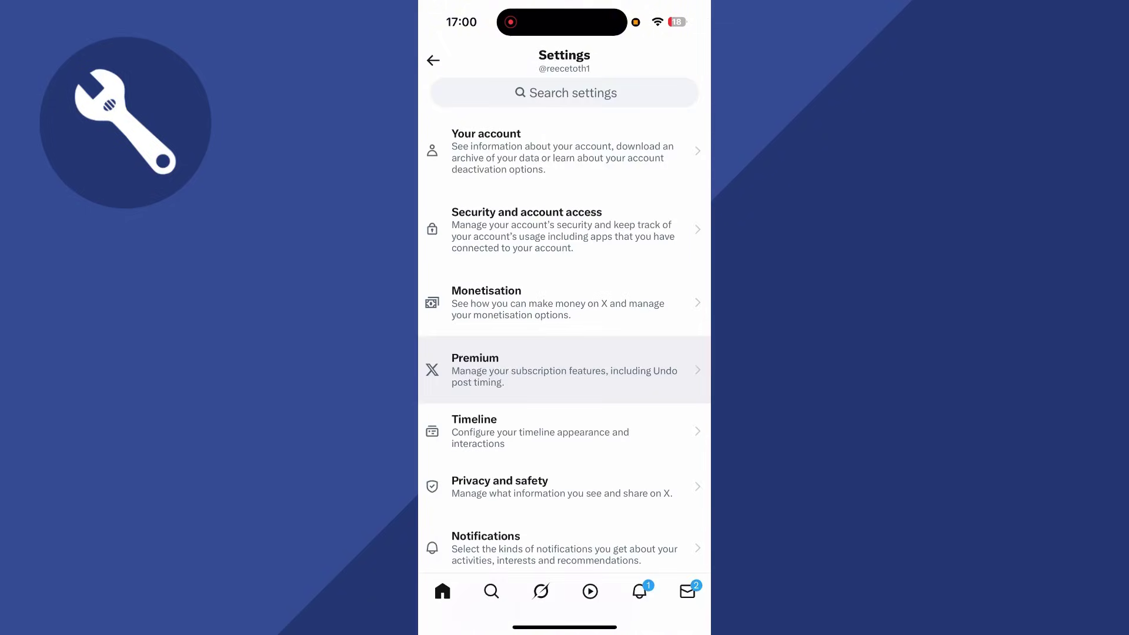
{"action": "left_click", "coordinate": [565, 229]}
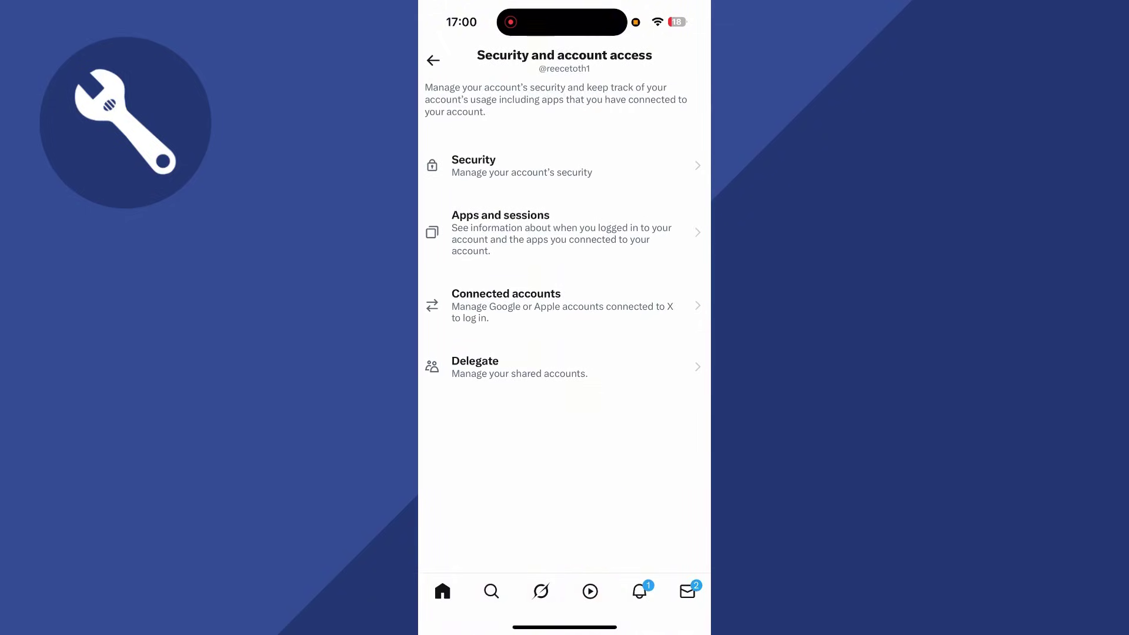
{"action": "left_click", "coordinate": [565, 166]}
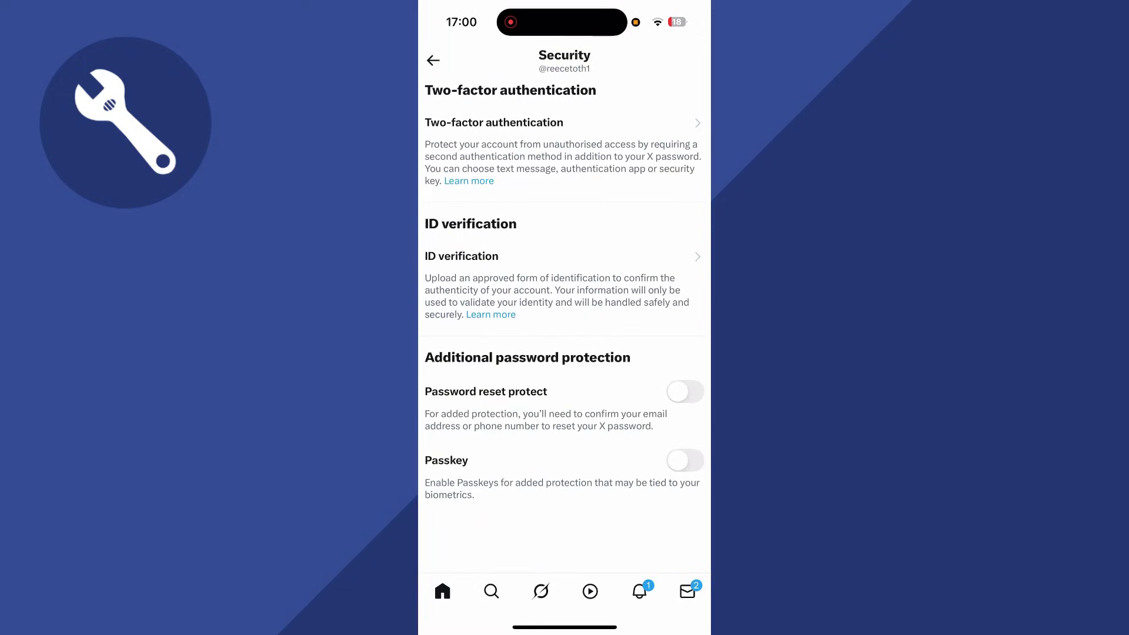